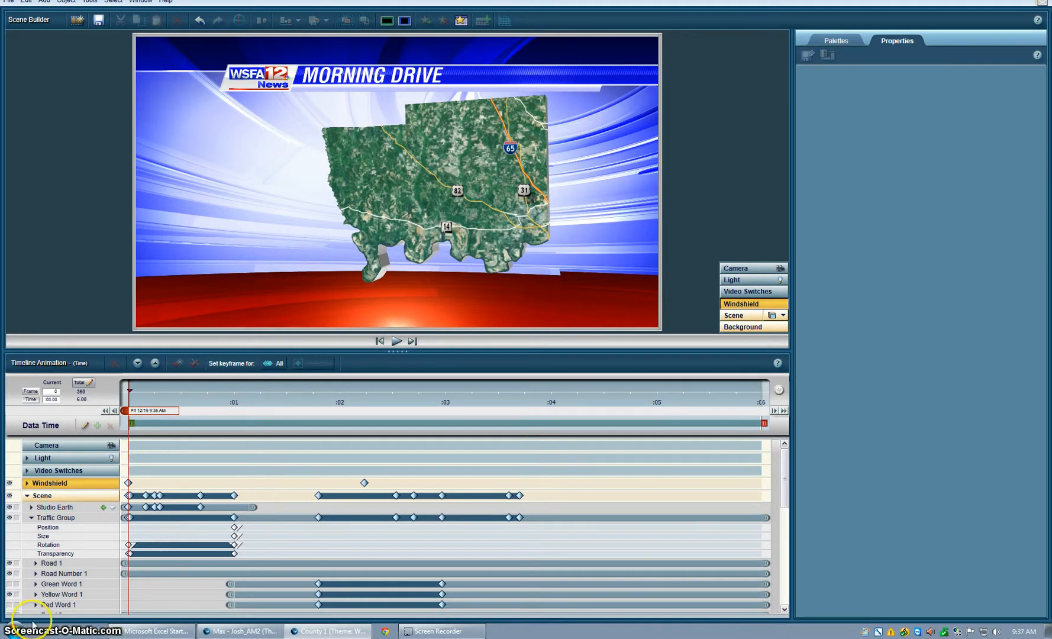
- Open the Studio Earth cutout's area list for editing and remove Autauga from its selected counties
{"action": "left_click", "coordinate": [57, 508]}
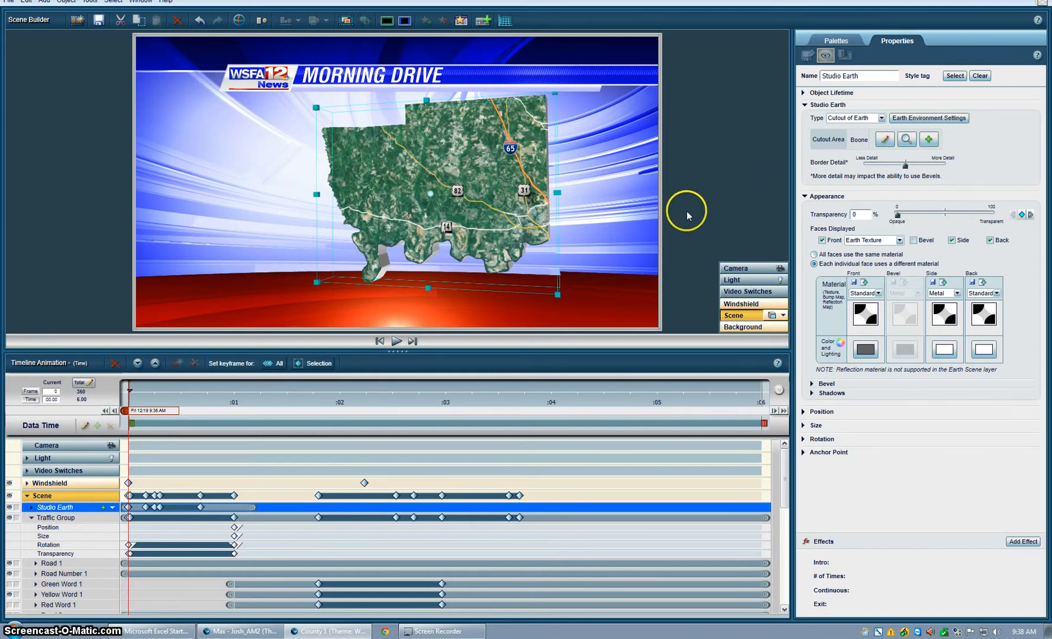
{"action": "left_click", "coordinate": [886, 141]}
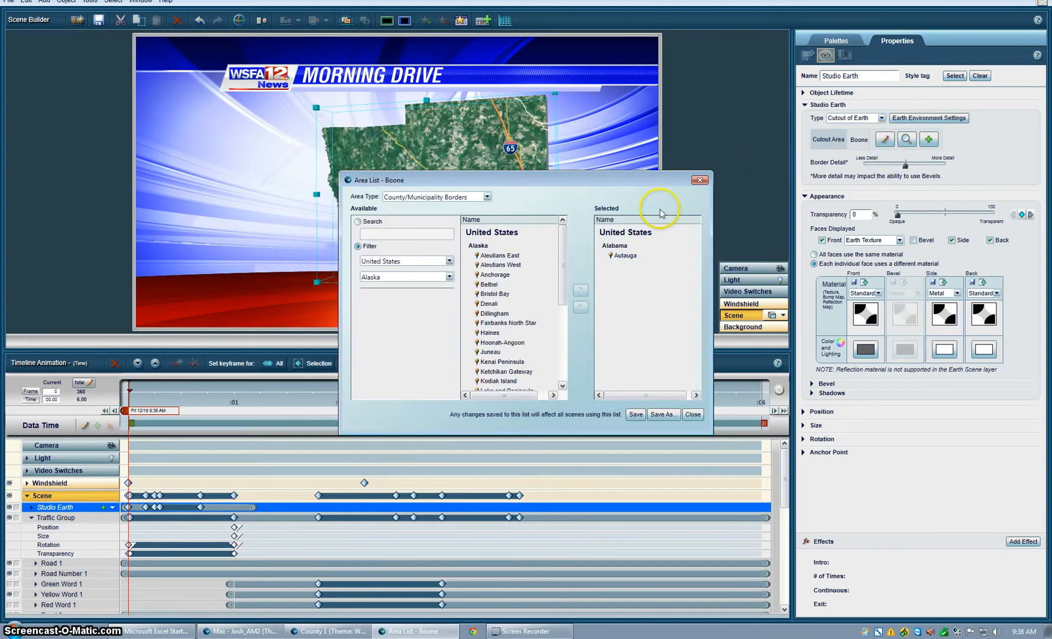
{"action": "left_click", "coordinate": [625, 257]}
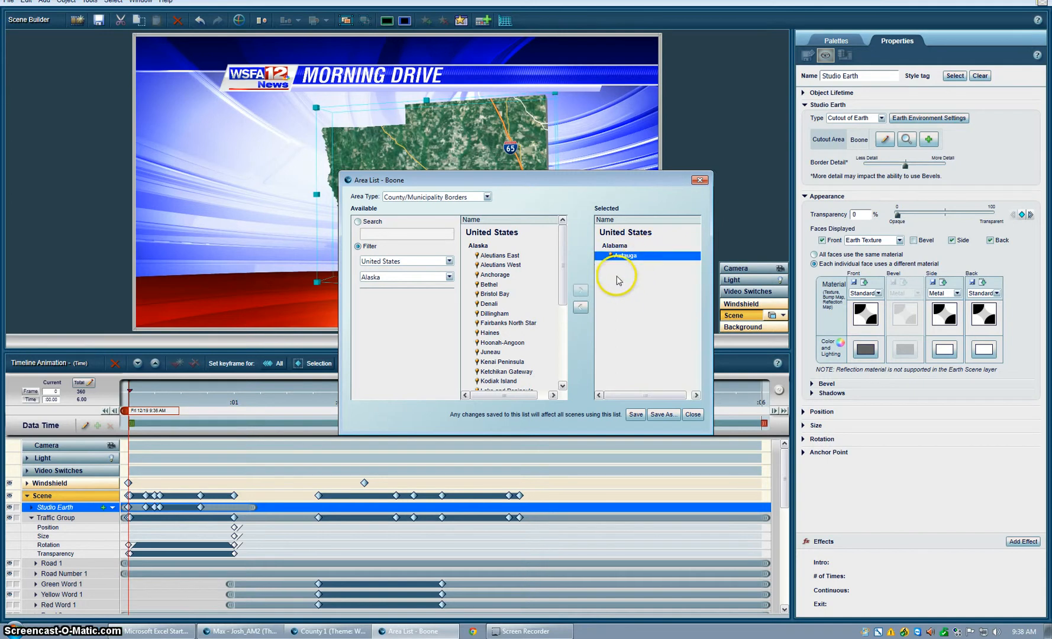
{"action": "left_click", "coordinate": [581, 306]}
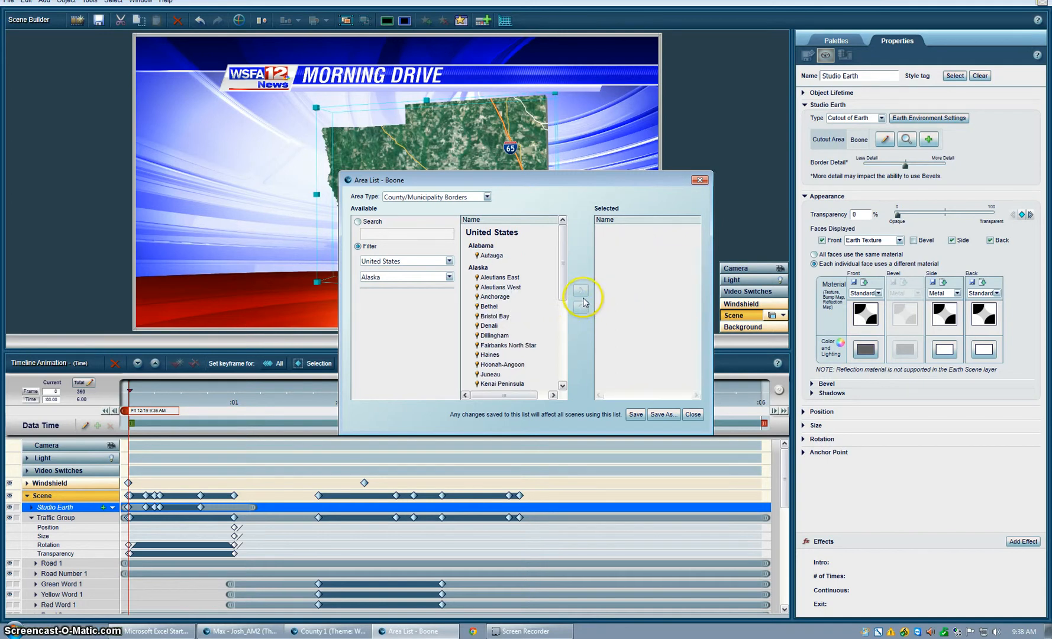
- Filter the available counties to Louisiana and add East Baton Rouge to the cutout's area list
{"action": "left_click", "coordinate": [449, 277]}
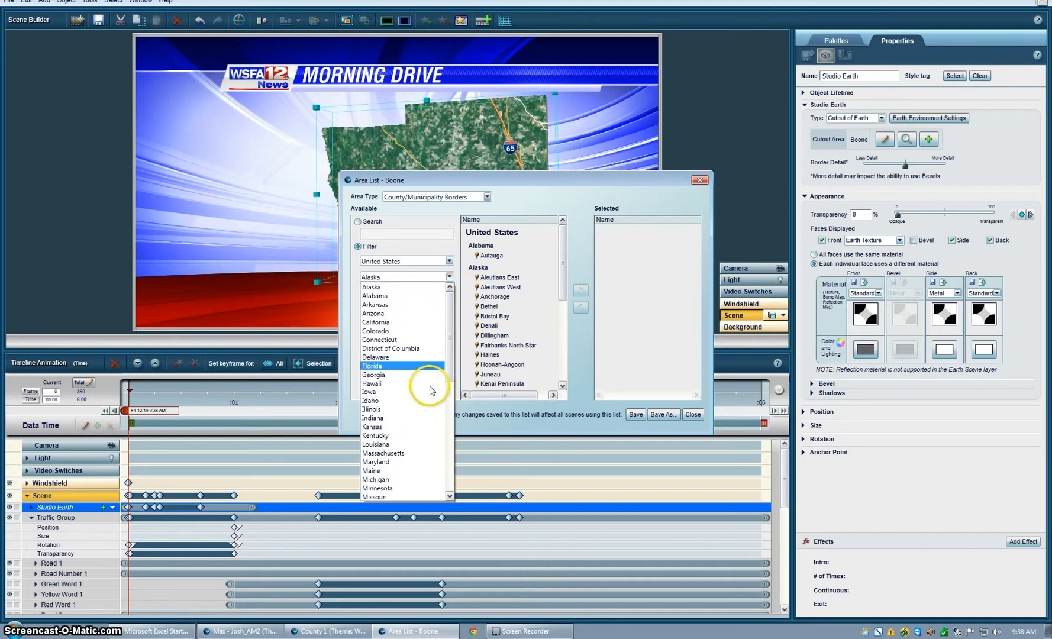
{"action": "left_click", "coordinate": [380, 444]}
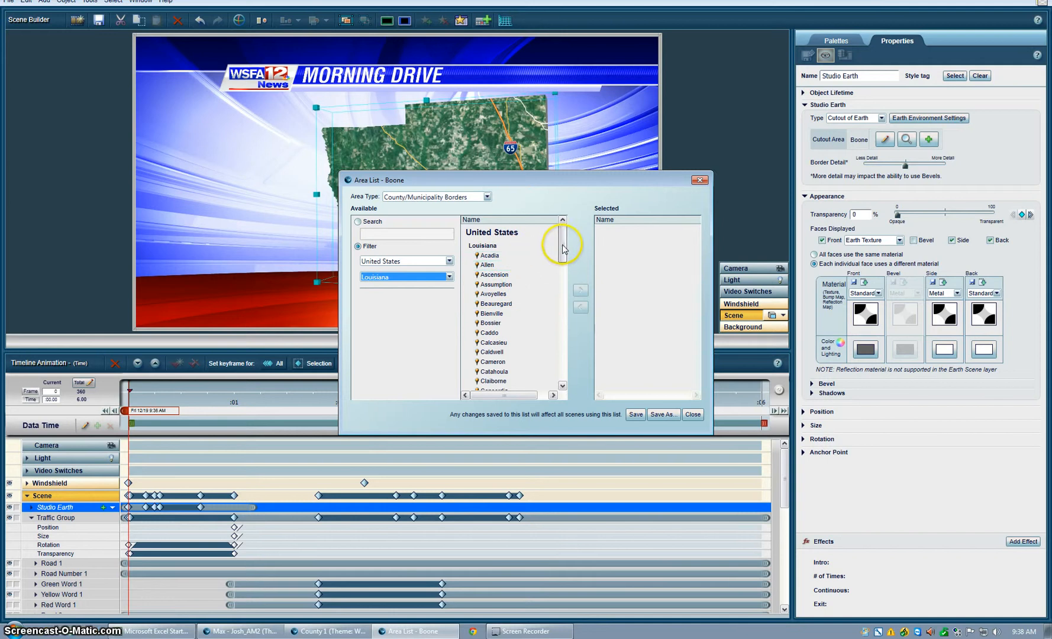
{"action": "left_click_drag", "start_coordinate": [562, 249], "coordinate": [562, 269]}
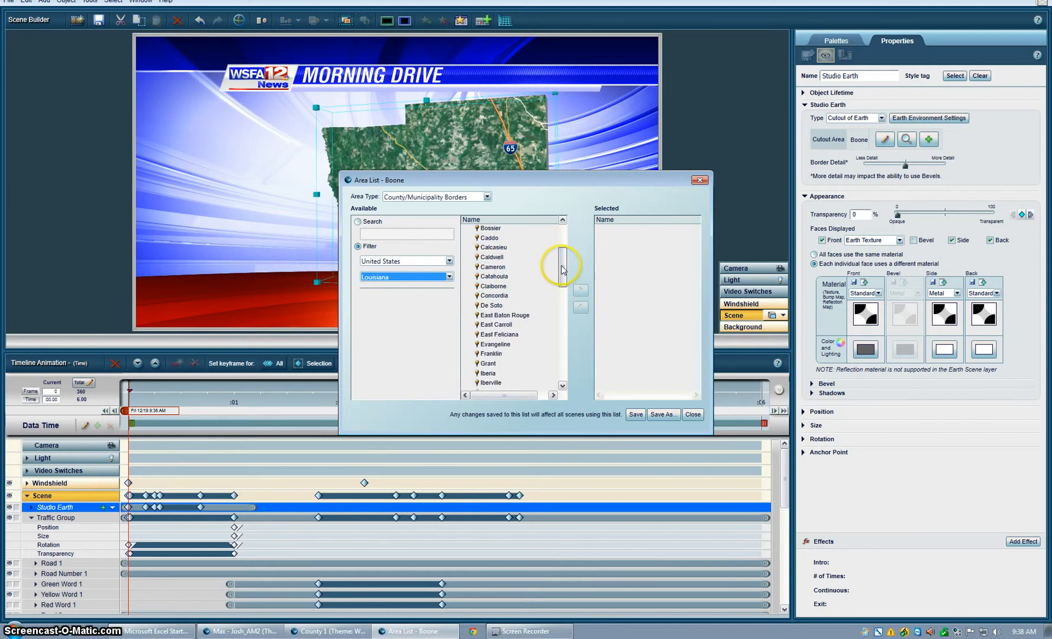
{"action": "left_click", "coordinate": [501, 314]}
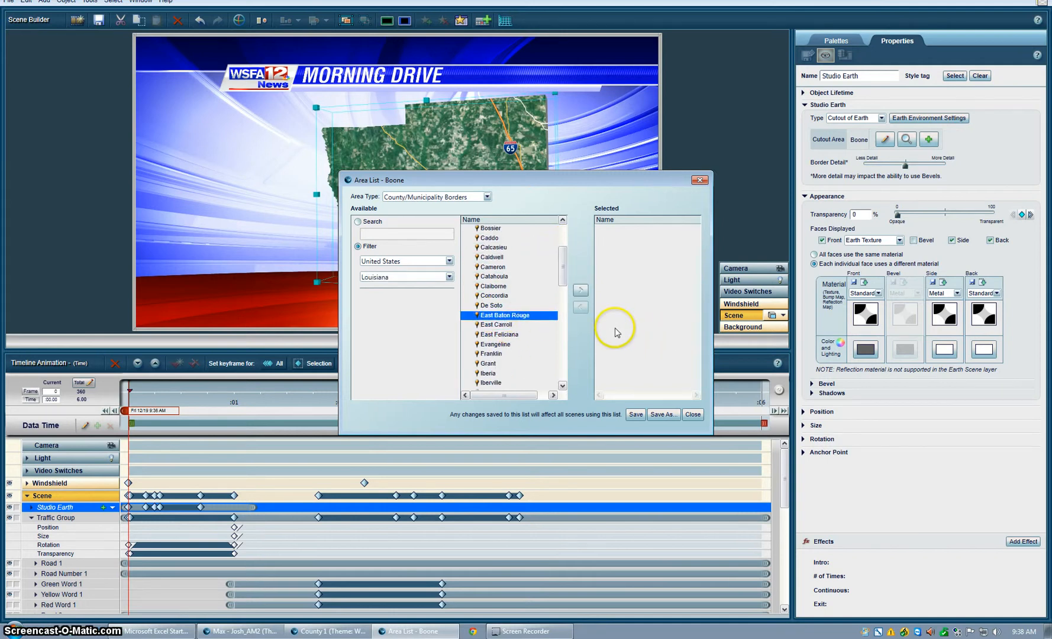
{"action": "left_click", "coordinate": [585, 291]}
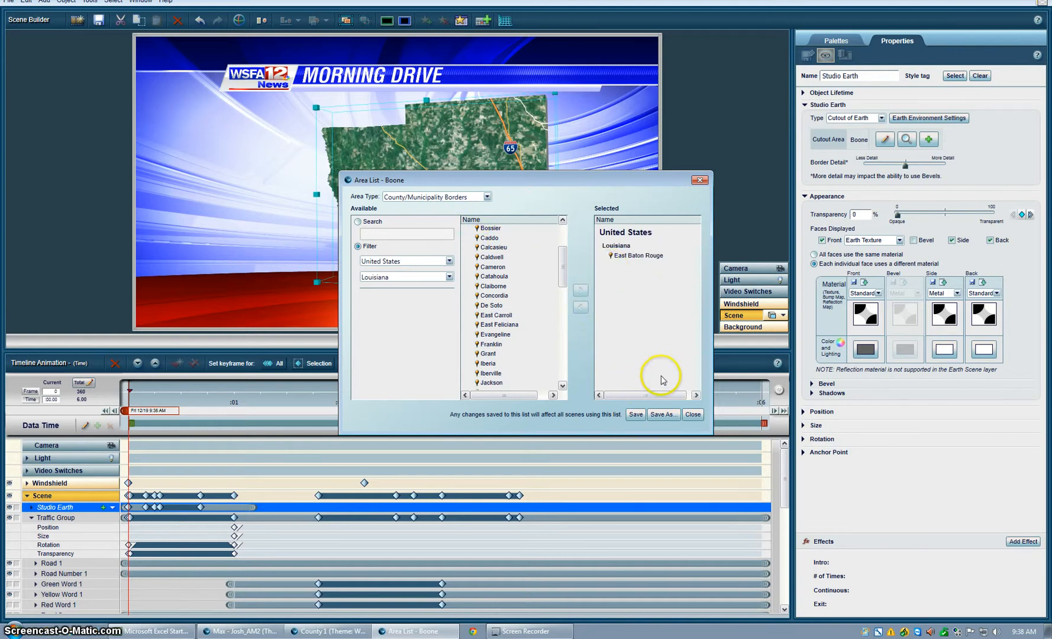
- Save the current area list, save it again under the new name BatonRougeParish, and close it
{"action": "left_click", "coordinate": [635, 414]}
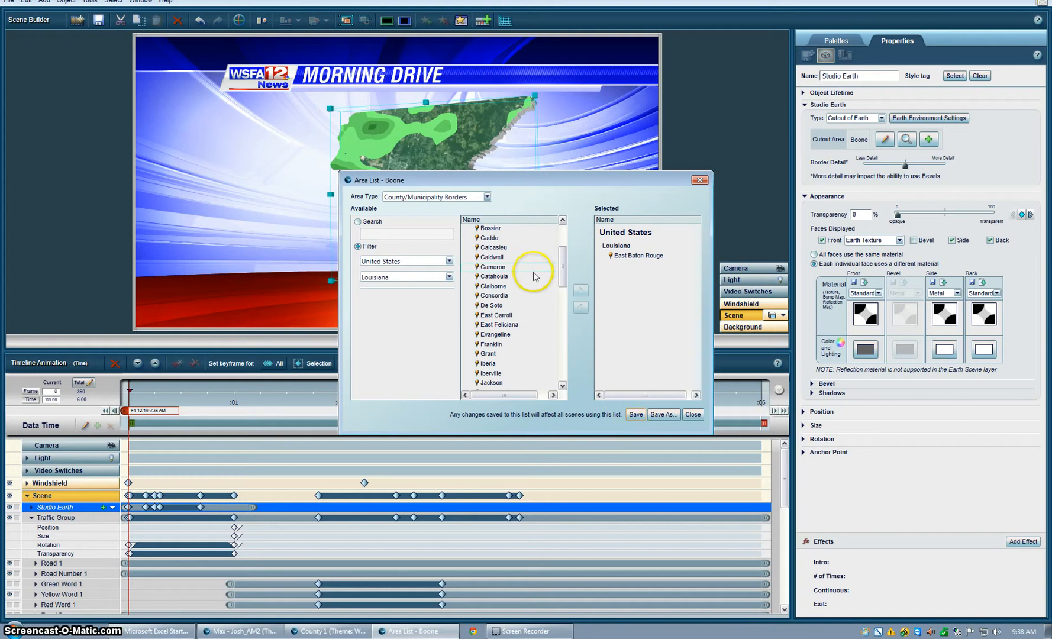
{"action": "left_click", "coordinate": [663, 414]}
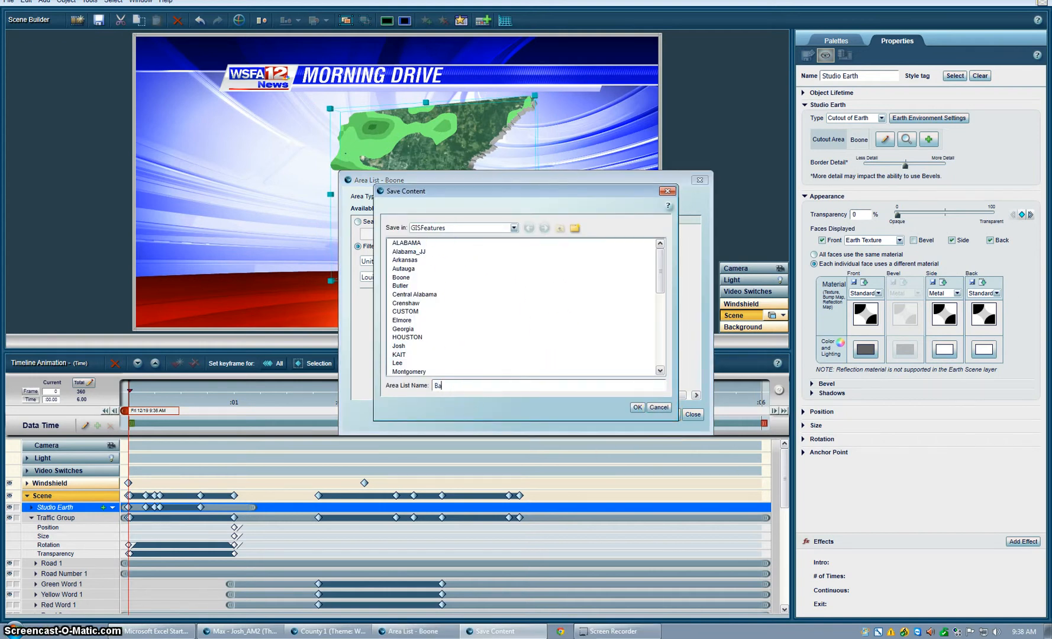
{"action": "type", "text": "BatonRougeParish"}
{"action": "key", "text": "Return"}
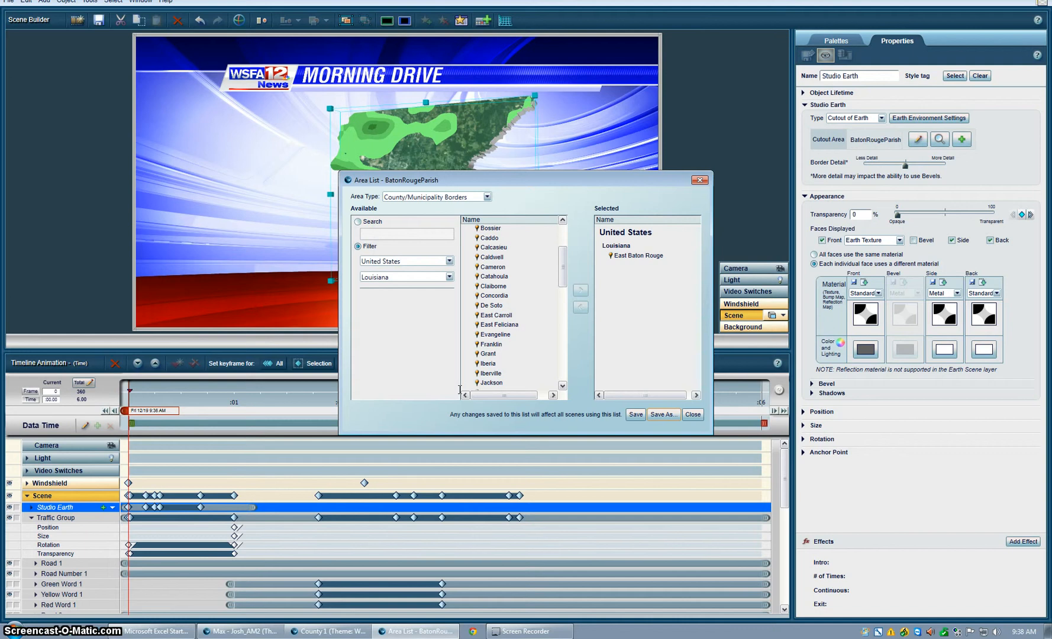
{"action": "left_click", "coordinate": [693, 414]}
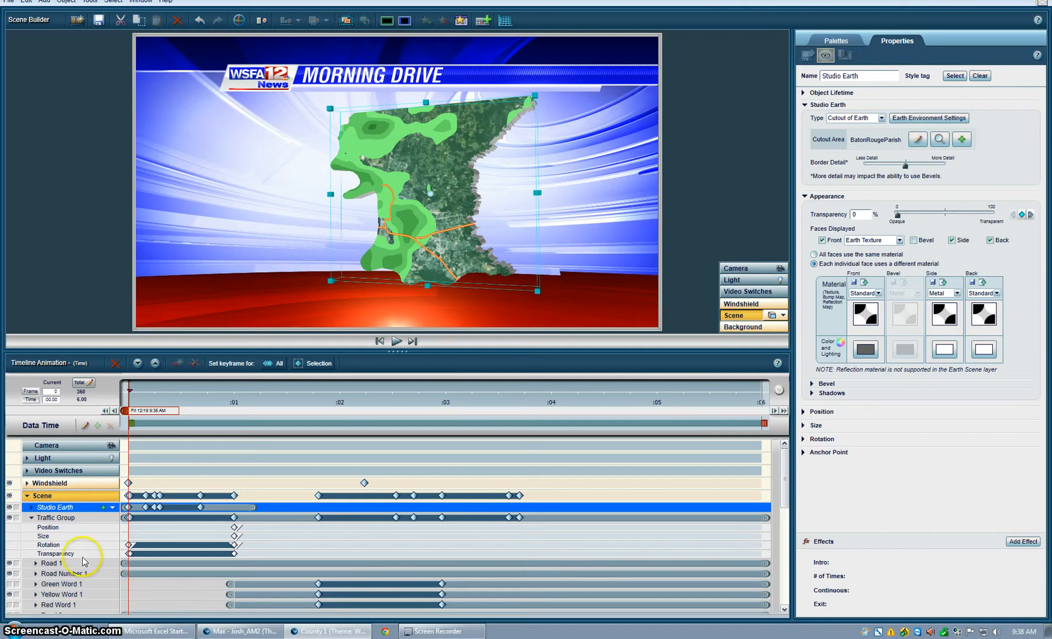
- Examine the product options of the Radar layer draped on Studio Earth, keeping Premium NOWrad 1km (5 min)
{"action": "left_click", "coordinate": [31, 507]}
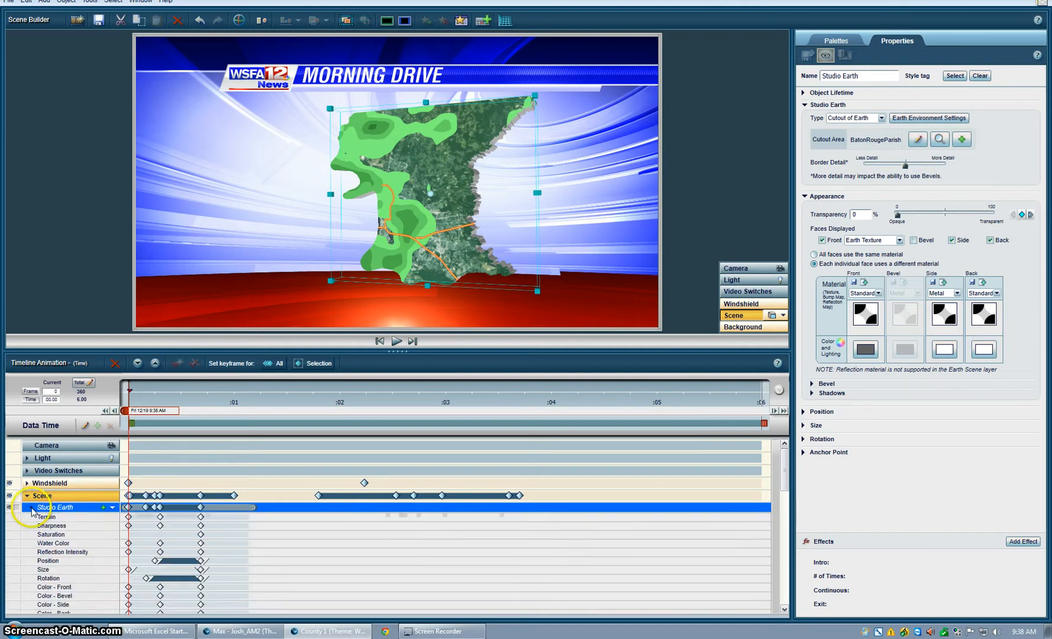
{"action": "scroll", "coordinate": [55, 512], "scroll_direction": "down", "scroll_amount": 5}
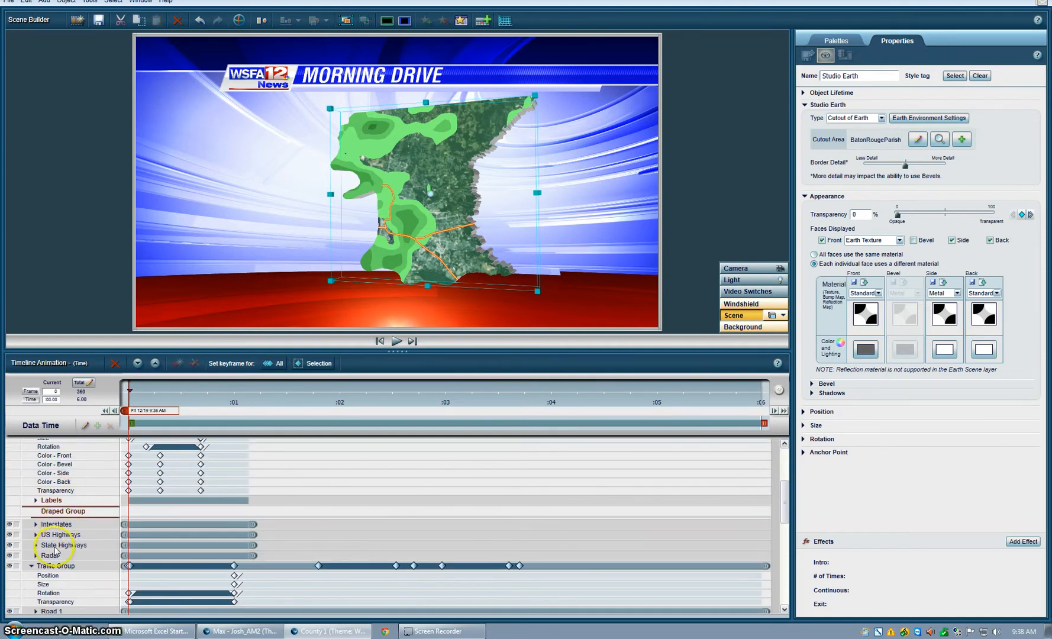
{"action": "left_click", "coordinate": [50, 556]}
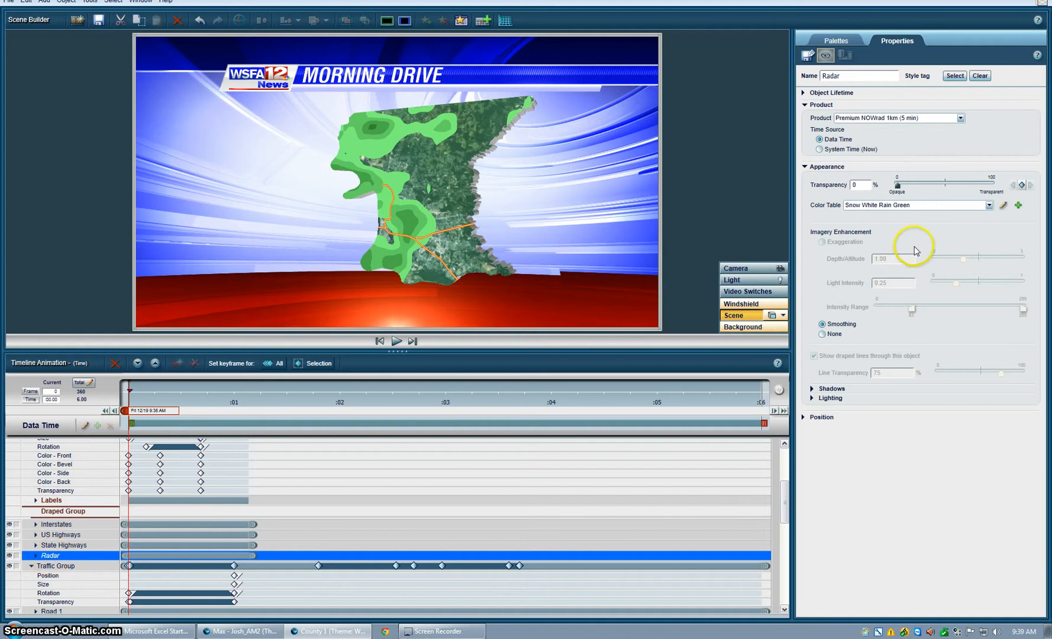
{"action": "left_click", "coordinate": [907, 117]}
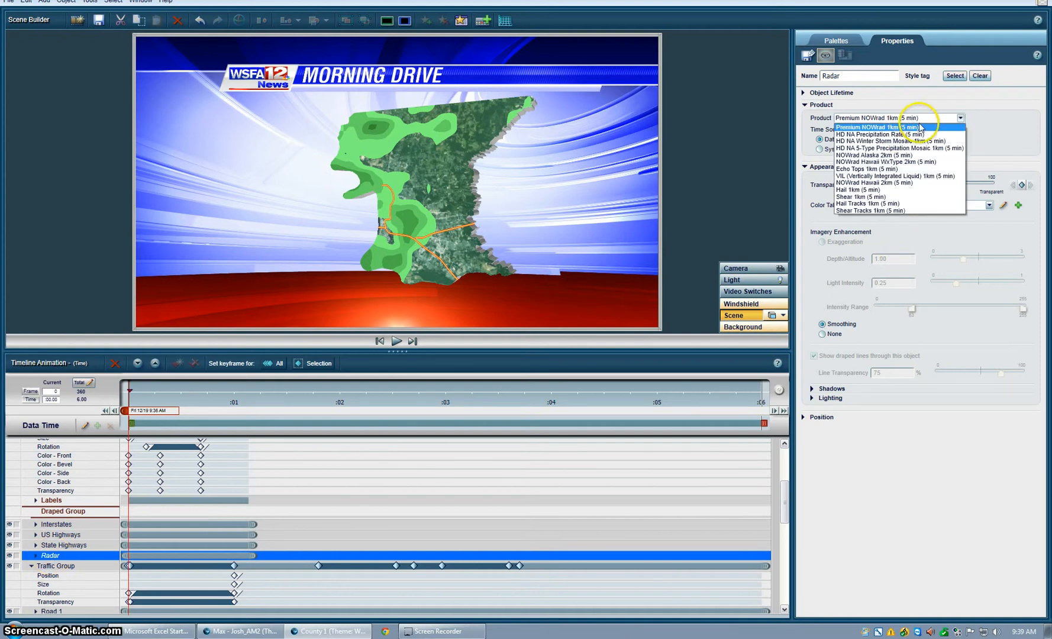
{"action": "left_click", "coordinate": [999, 127]}
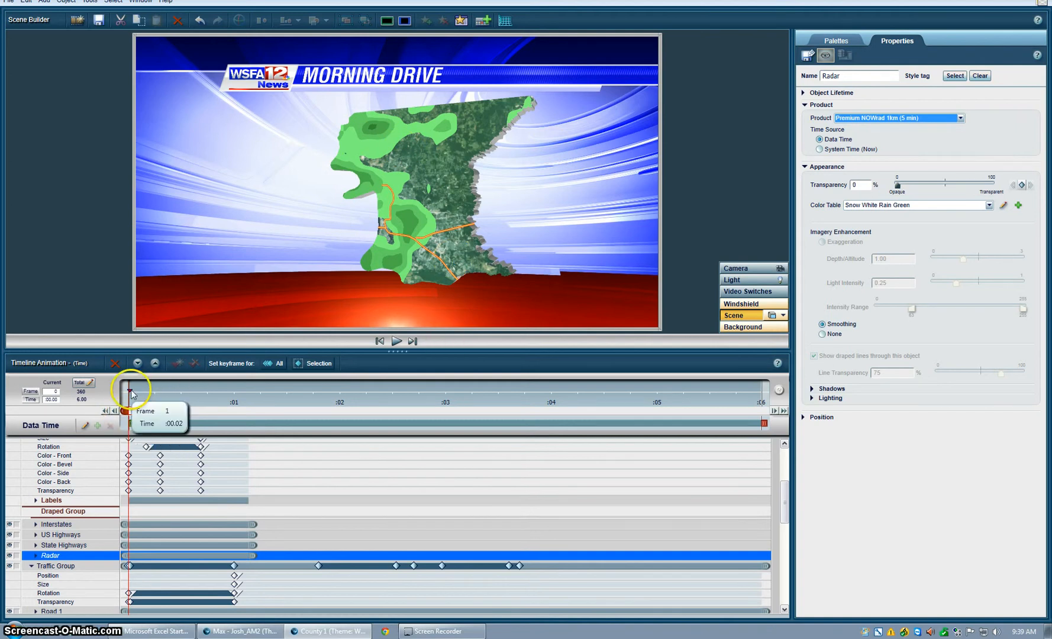
{"action": "left_click", "coordinate": [129, 413]}
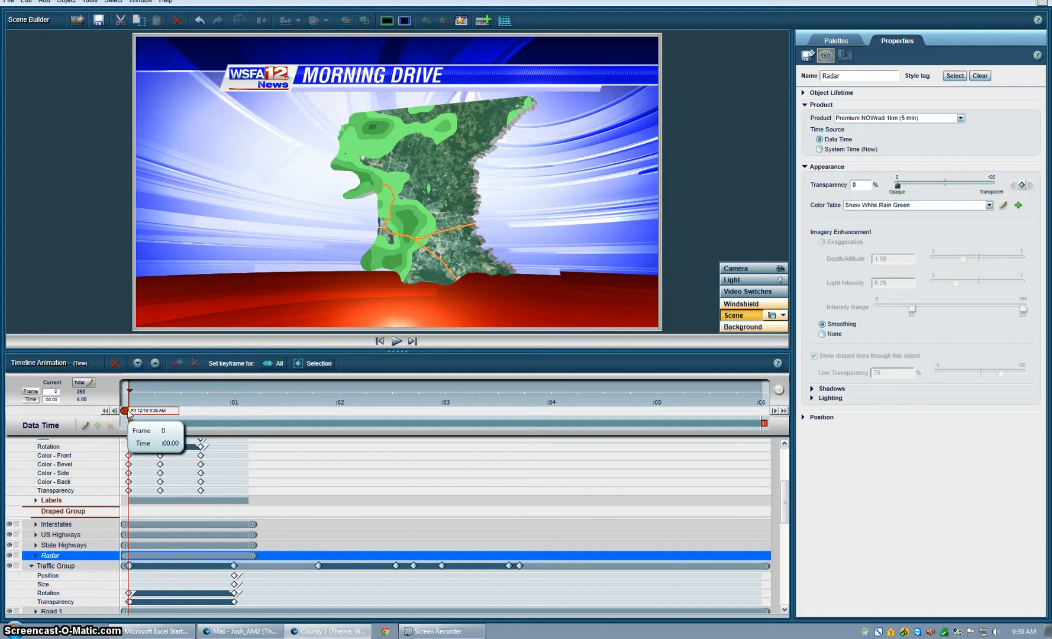
{"action": "scroll", "coordinate": [80, 499], "scroll_direction": "up", "scroll_amount": 1}
{"action": "scroll", "coordinate": [51, 483], "scroll_direction": "down", "scroll_amount": 1}
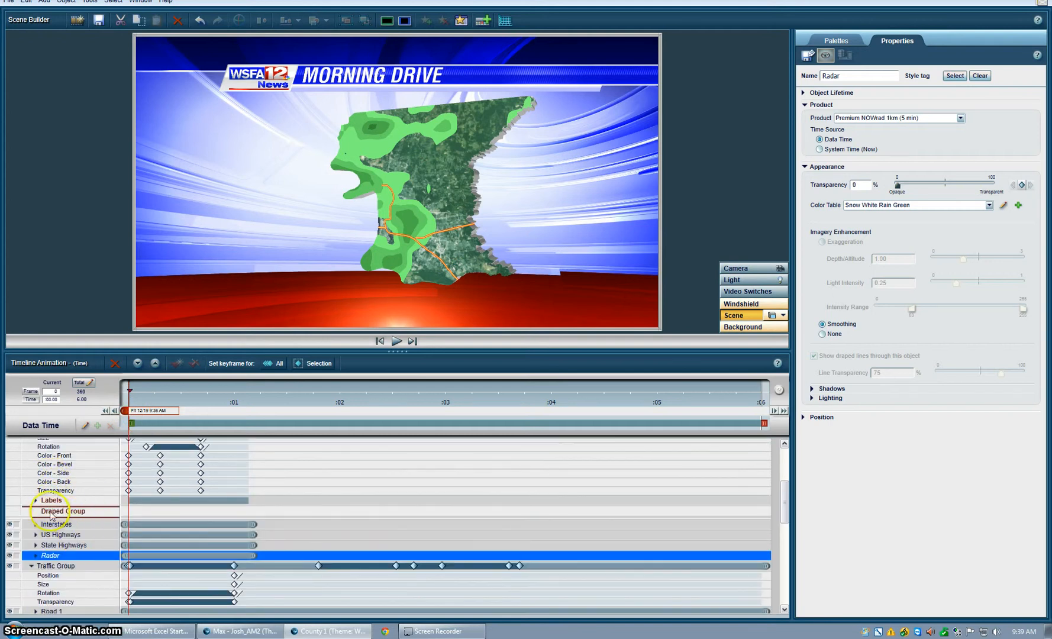
- Add manual city labels for Baton Rouge, Central, Baker and Oak Hills by picking and placing them on the earth
{"action": "left_click", "coordinate": [36, 500]}
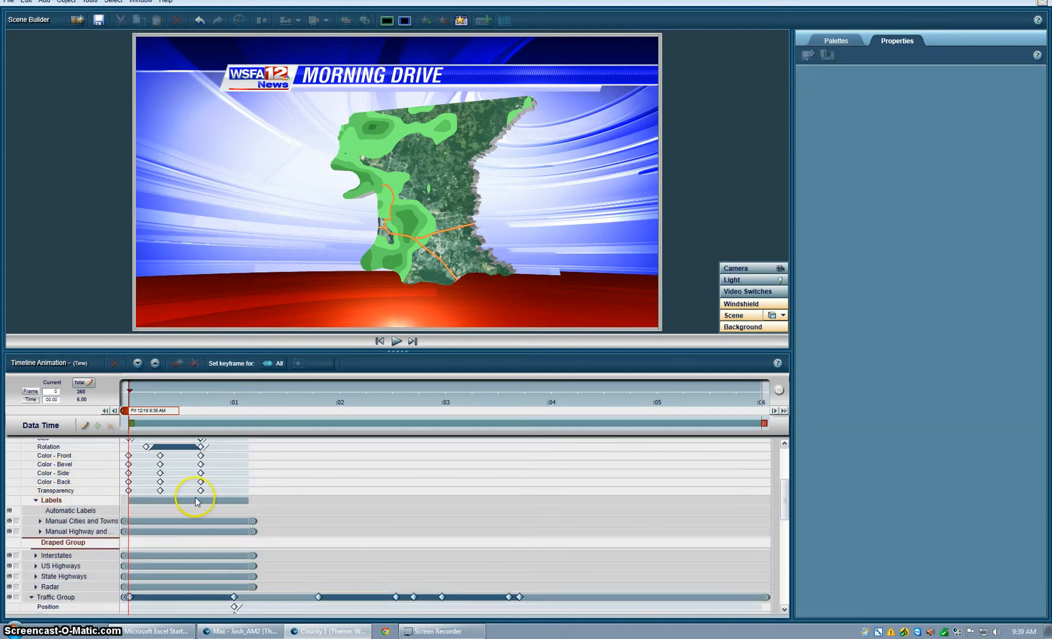
{"action": "left_click", "coordinate": [57, 521]}
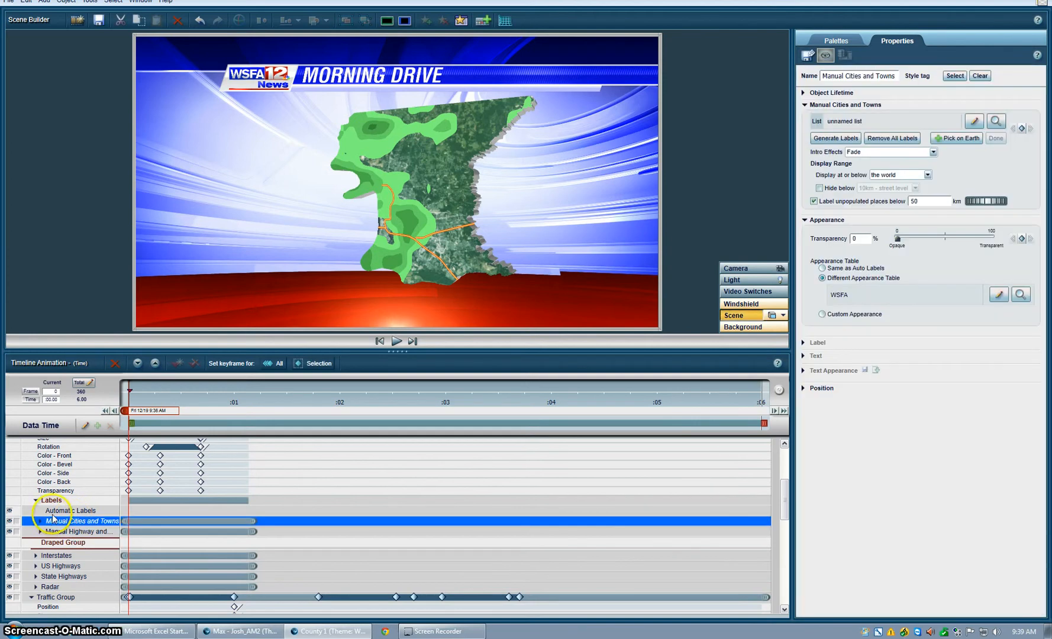
{"action": "scroll", "coordinate": [43, 505], "scroll_direction": "up", "scroll_amount": 5}
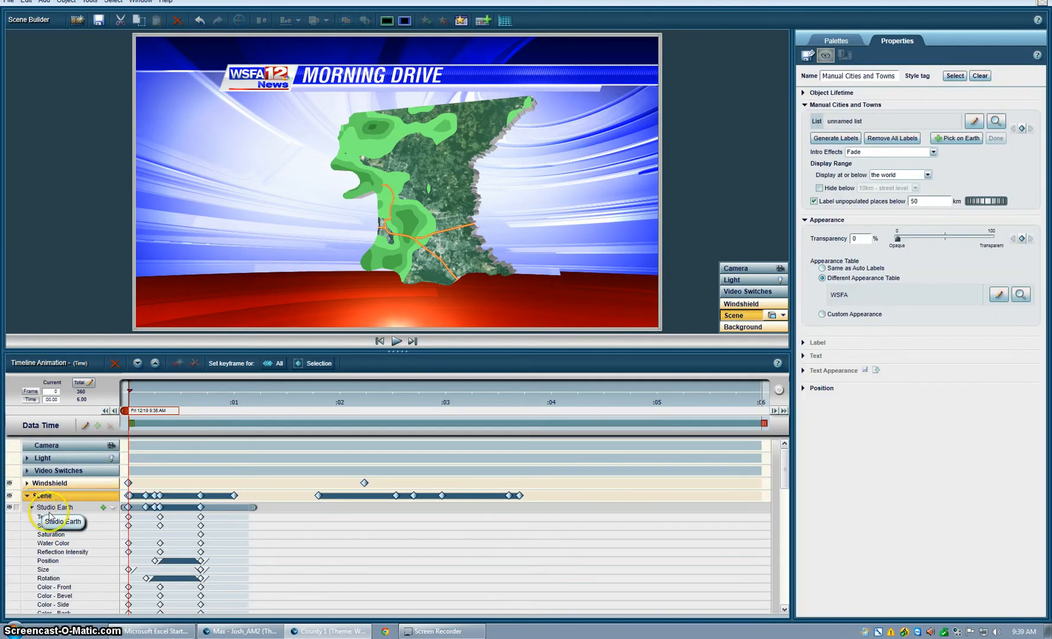
{"action": "scroll", "coordinate": [53, 512], "scroll_direction": "down", "scroll_amount": 5}
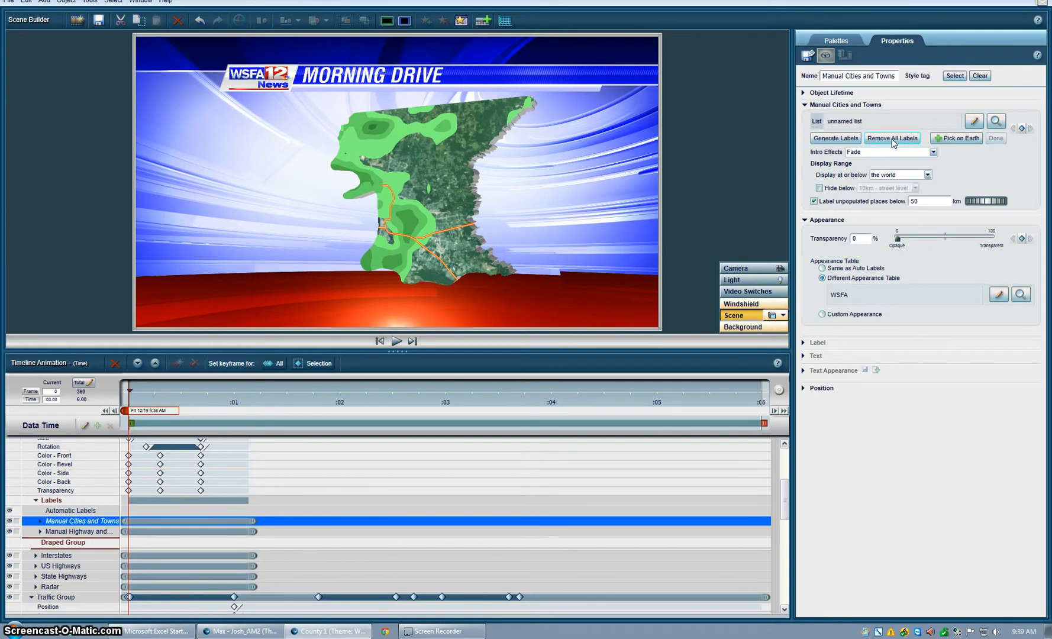
{"action": "left_click", "coordinate": [958, 141]}
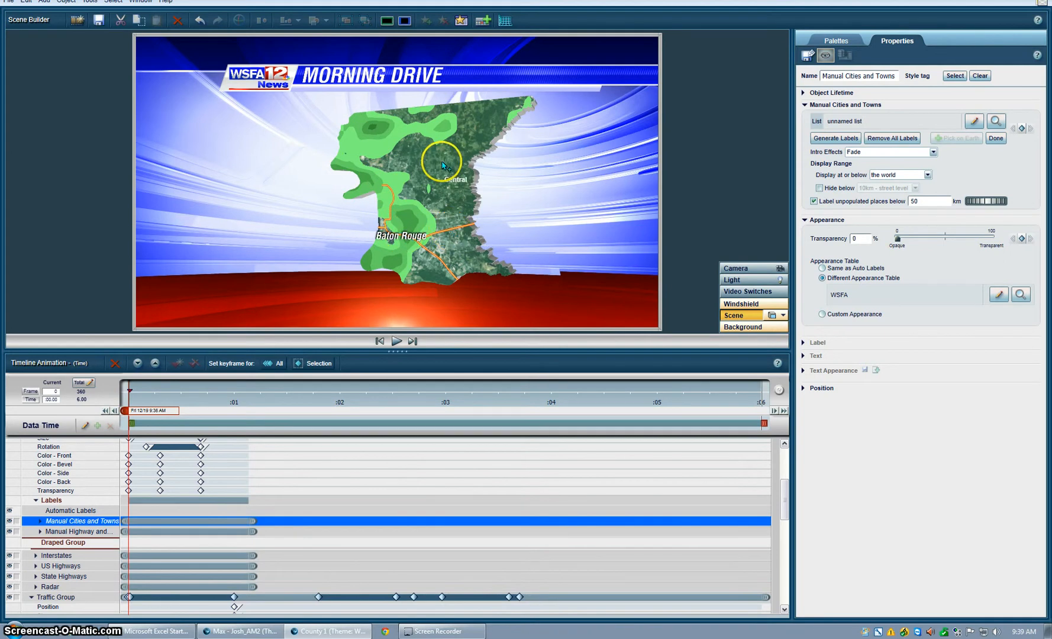
{"action": "left_click", "coordinate": [430, 143]}
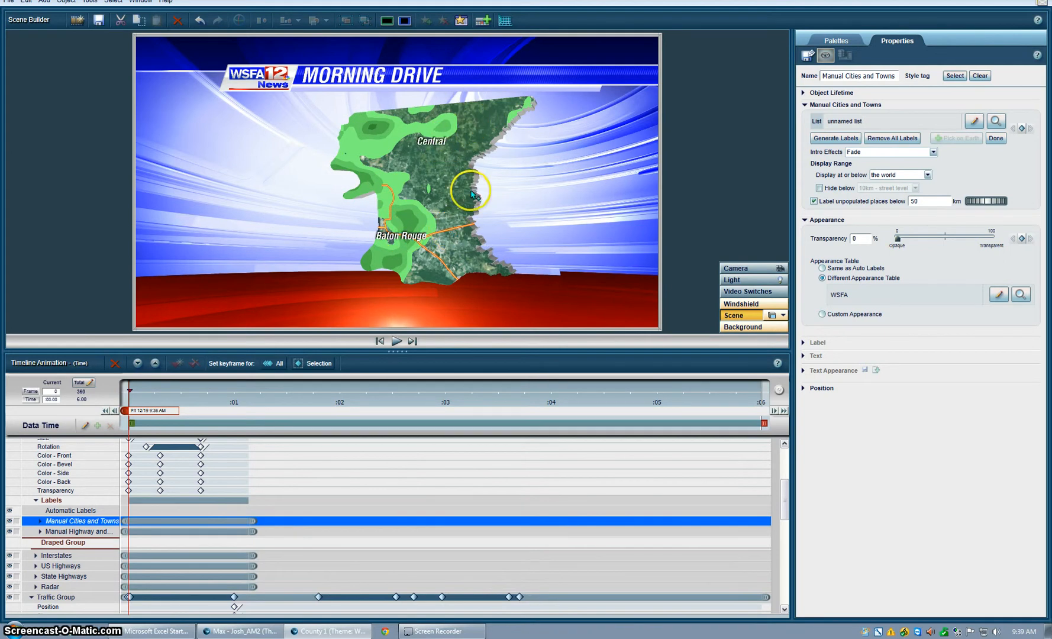
{"action": "left_click", "coordinate": [387, 176]}
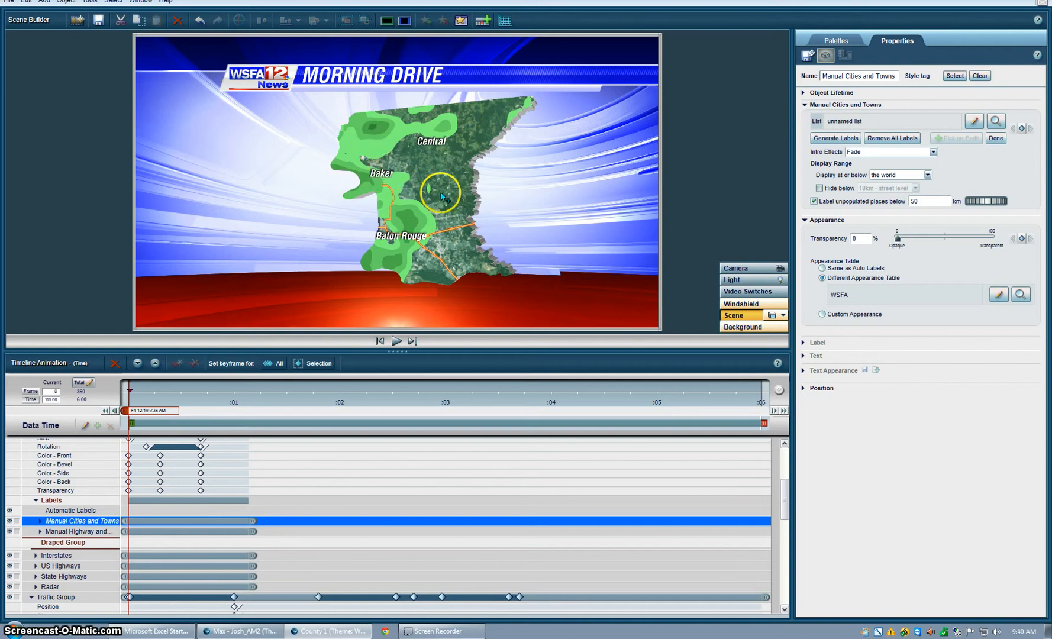
{"action": "left_click", "coordinate": [431, 257]}
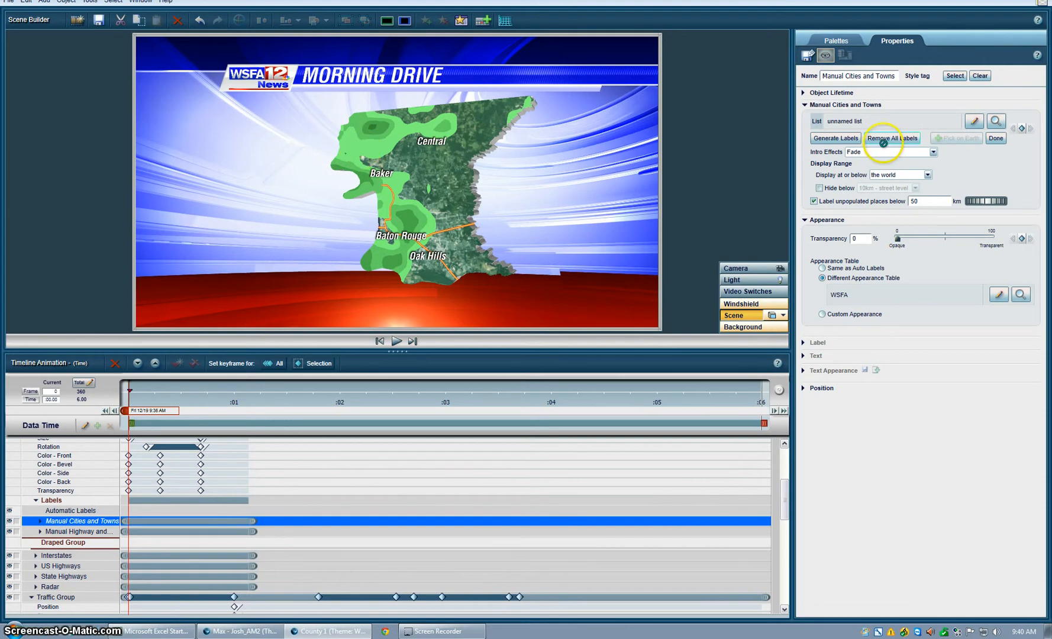
{"action": "left_click", "coordinate": [996, 138]}
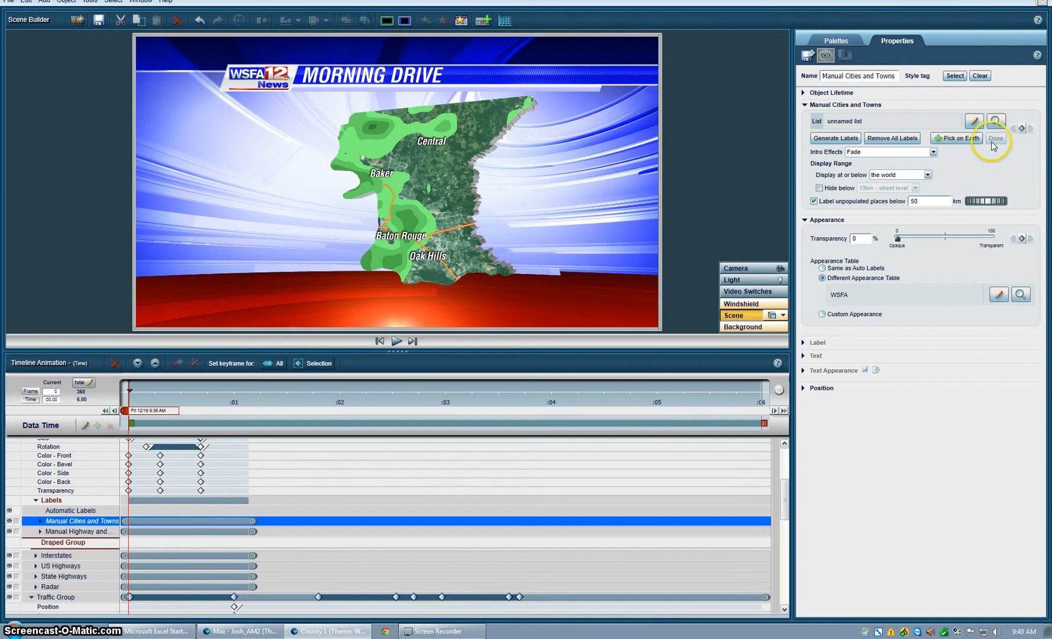
- Remove all existing manual highway labels and place two Interstate 10 shields along the orange roads around Baton Rouge
{"action": "left_click", "coordinate": [63, 531]}
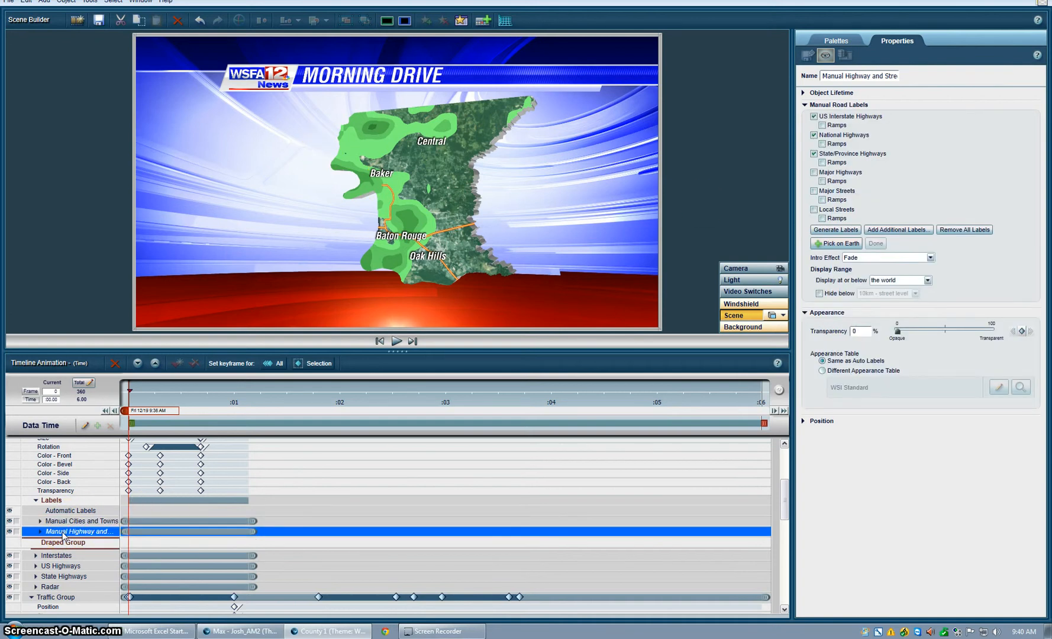
{"action": "left_click", "coordinate": [954, 231]}
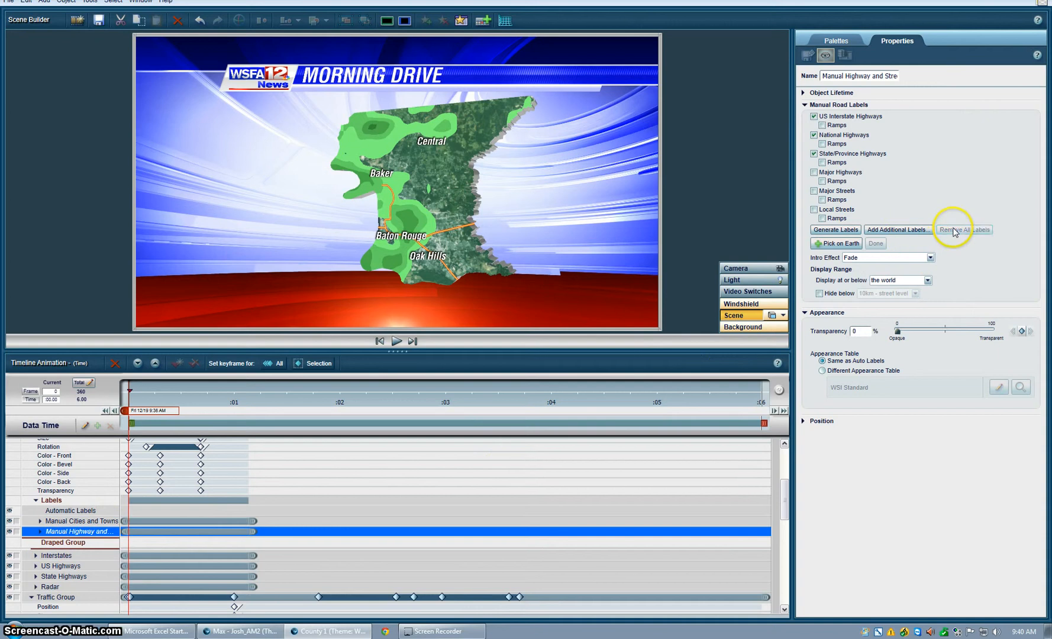
{"action": "left_click", "coordinate": [836, 244]}
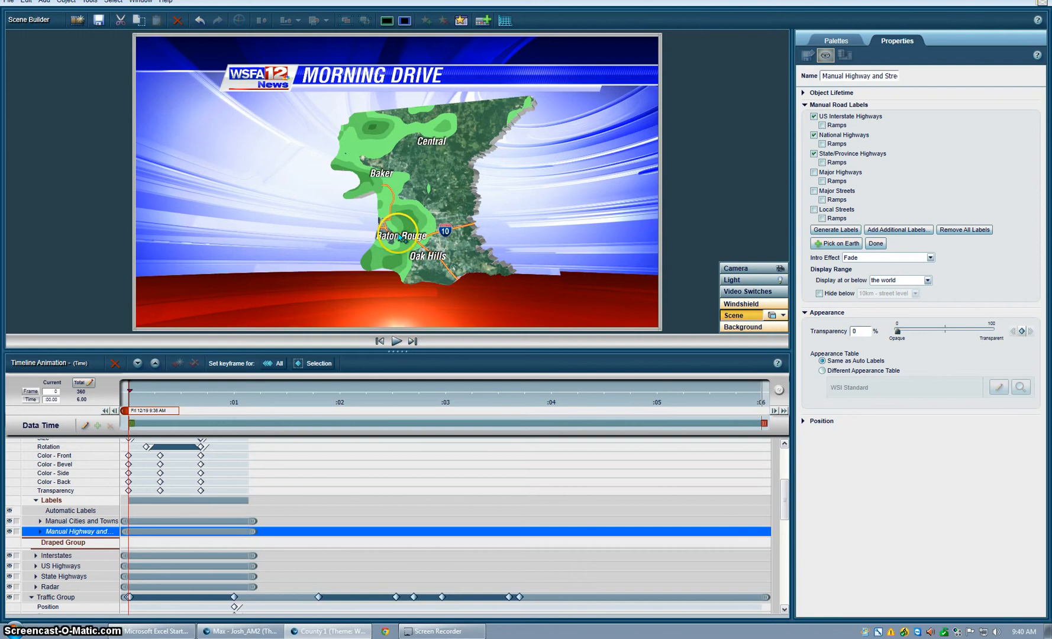
{"action": "left_click", "coordinate": [395, 204]}
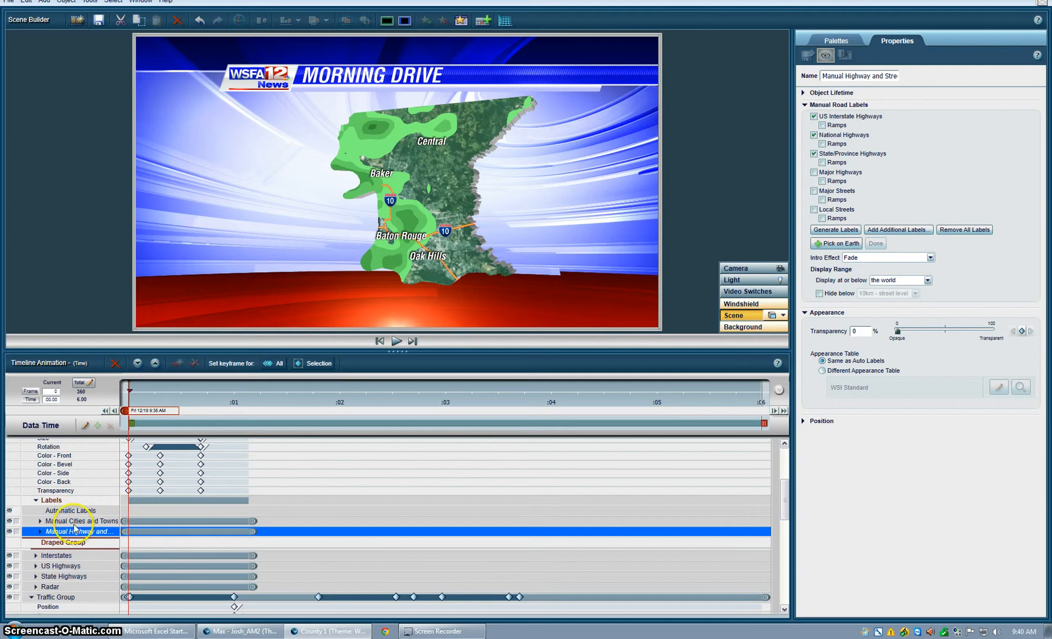
- Move the playhead to the end of the timeline to view the traffic panels
{"action": "scroll", "coordinate": [83, 507], "scroll_direction": "up", "scroll_amount": 5}
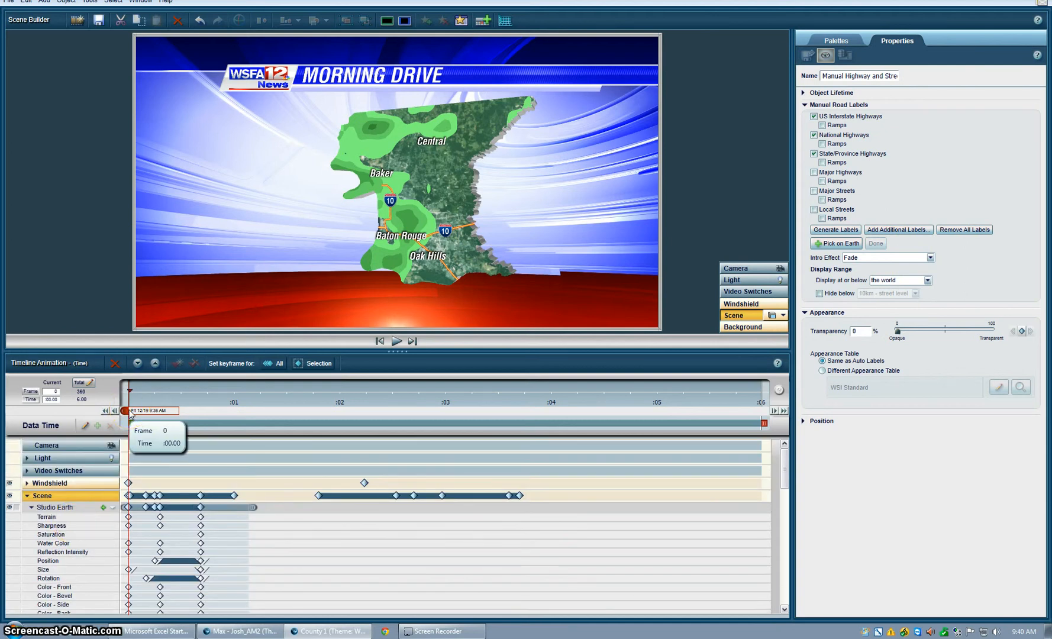
{"action": "left_click_drag", "start_coordinate": [131, 413], "coordinate": [869, 418]}
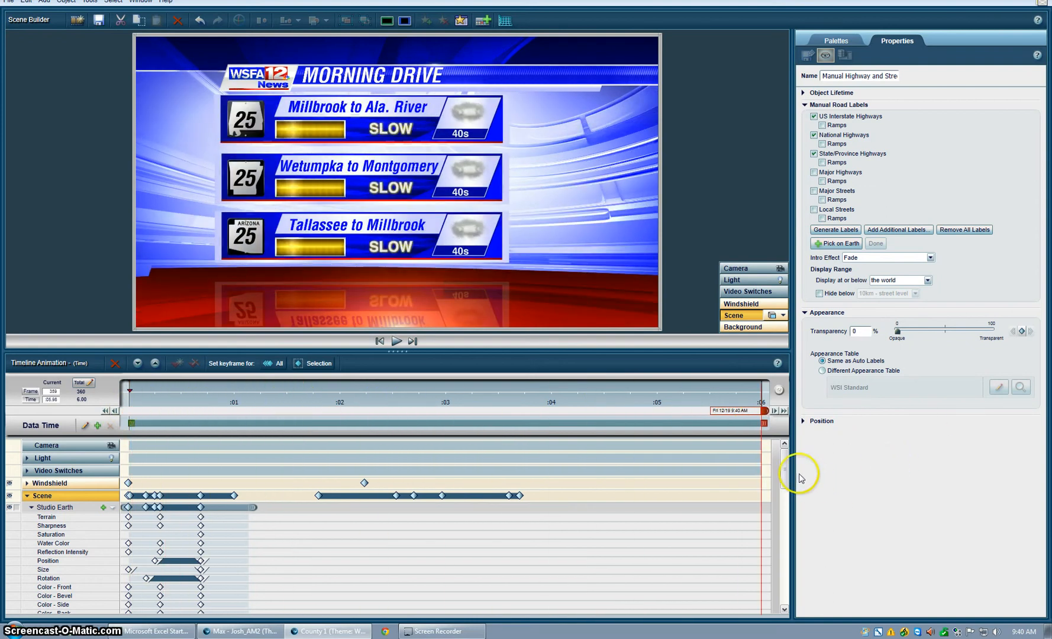